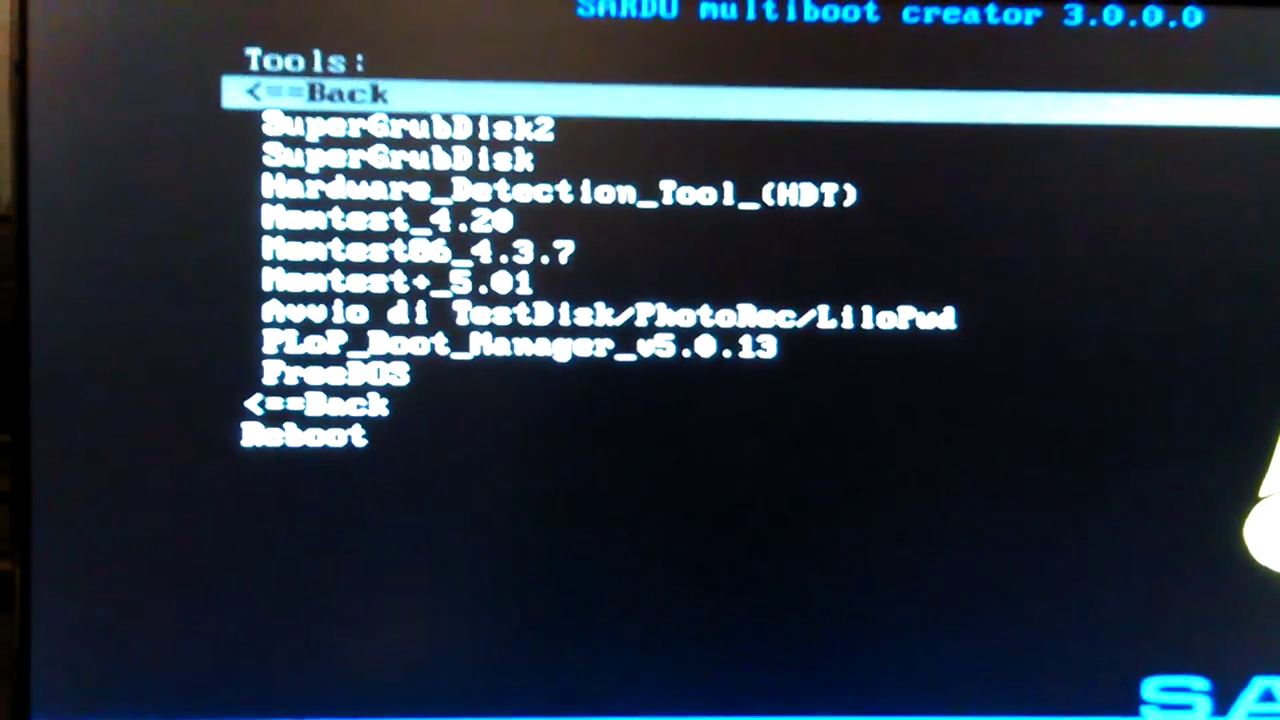
Move down the boot menu to the TestDisk/PhotoRec/LiloPwd entry
{"action": "key", "text": "Down"}
{"action": "key", "text": "Down"}
{"action": "key", "text": "Down"}
{"action": "key", "text": "Down"}
{"action": "key", "text": "Down"}
{"action": "key", "text": "Down"}
{"action": "key", "text": "Down"}
{"action": "key", "text": "Down"}
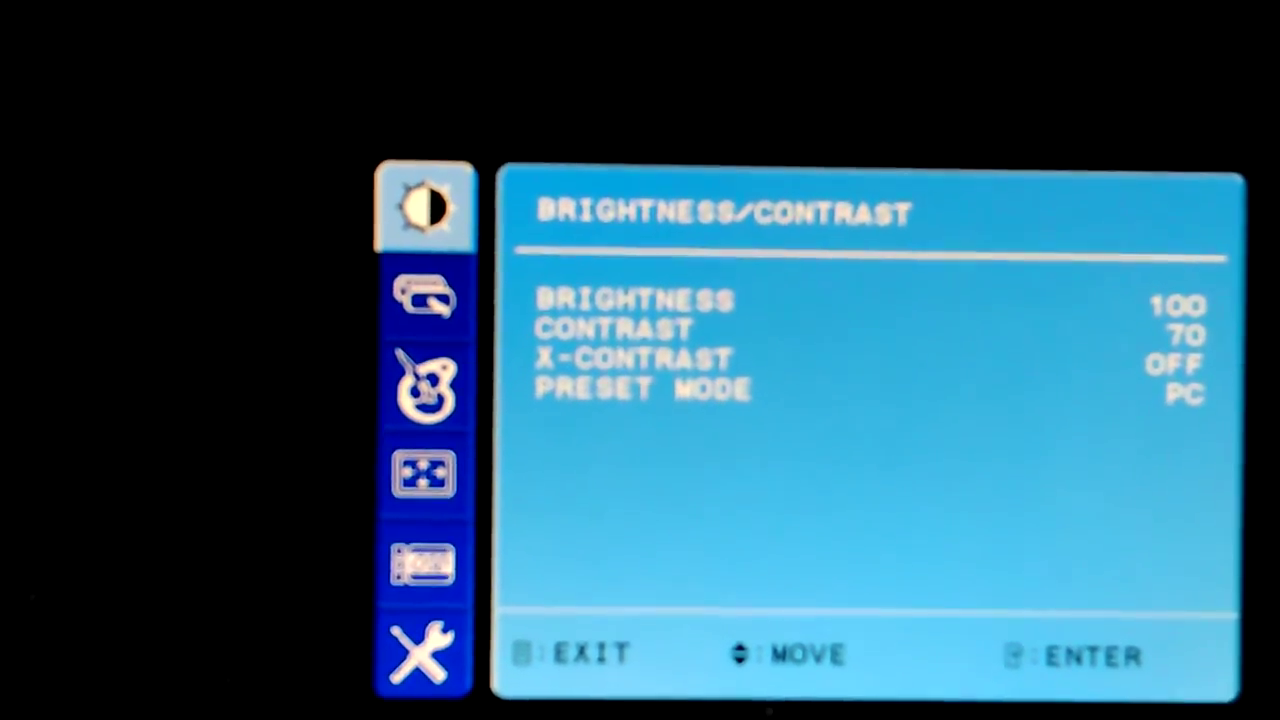
Set the monitor's Image Setting aspect ratio to FIT, briefly toggling back to FULL
{"action": "key", "text": "Up"}
{"action": "key", "text": "Up"}
{"action": "key", "text": "Up"}
{"action": "key", "text": "Up"}
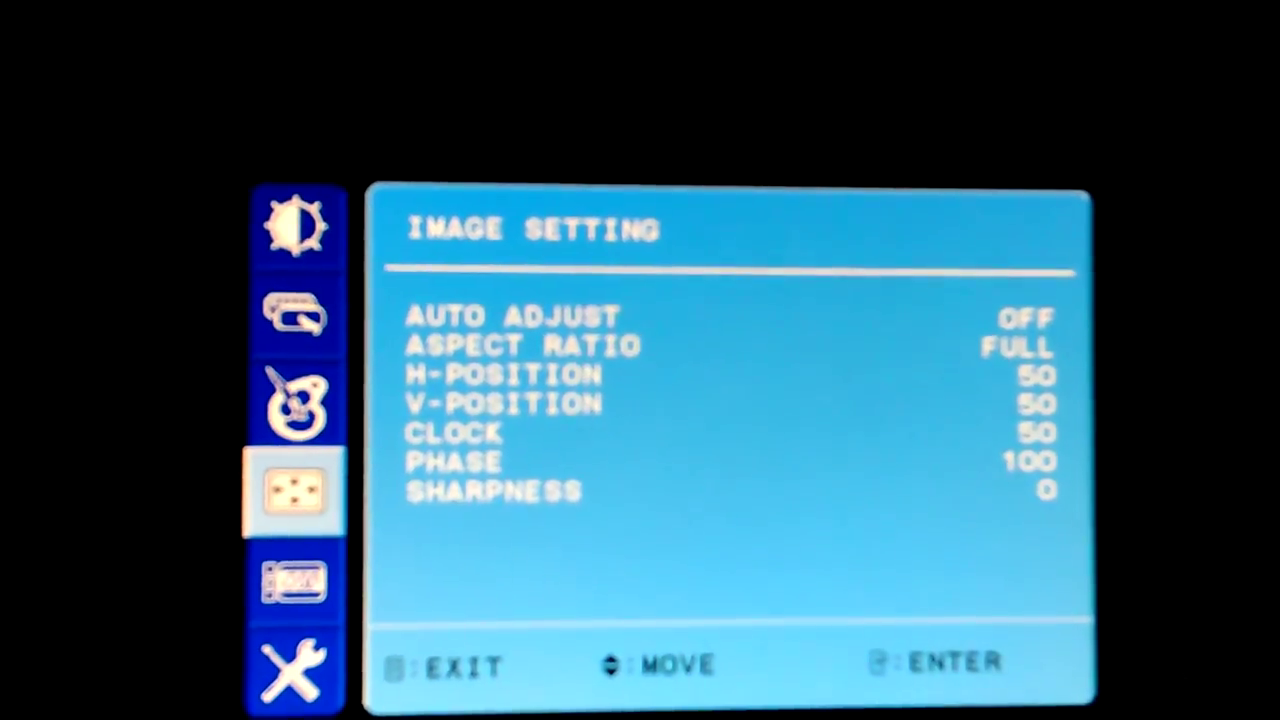
{"action": "key", "text": "Return"}
{"action": "key", "text": "Down"}
{"action": "key", "text": "Return"}
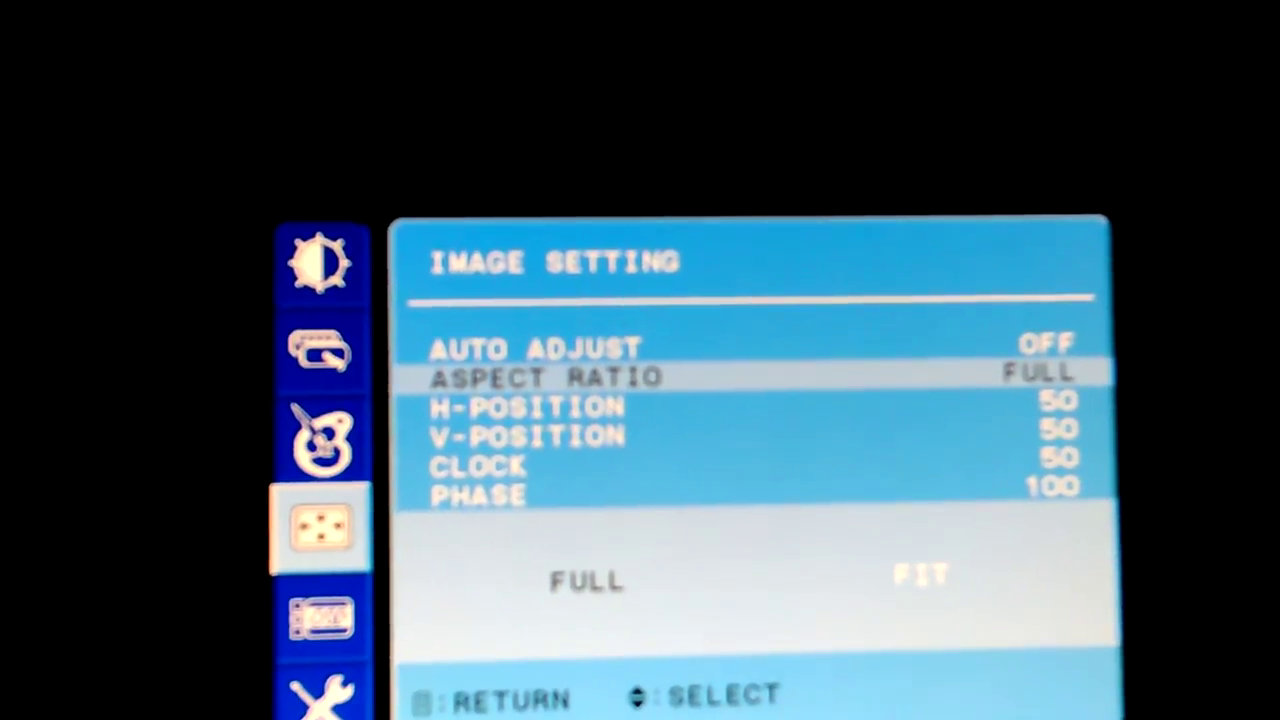
{"action": "key", "text": "Return"}
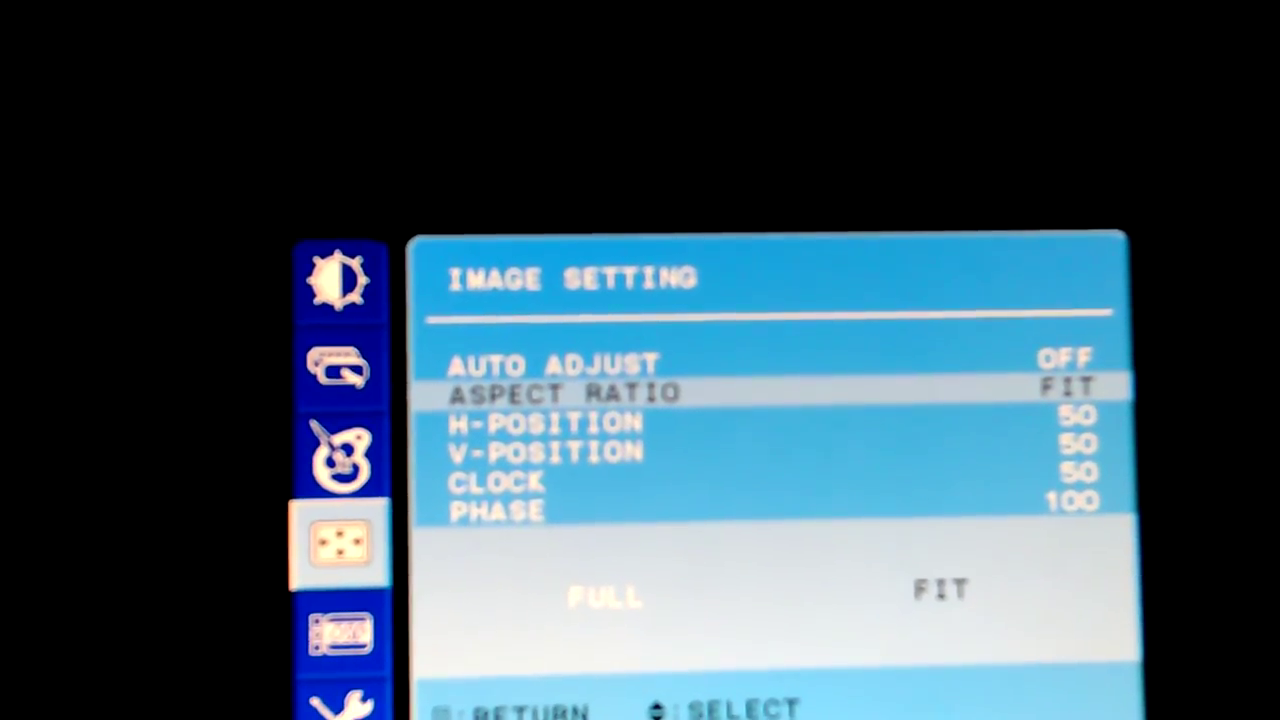
{"action": "key", "text": "Return"}
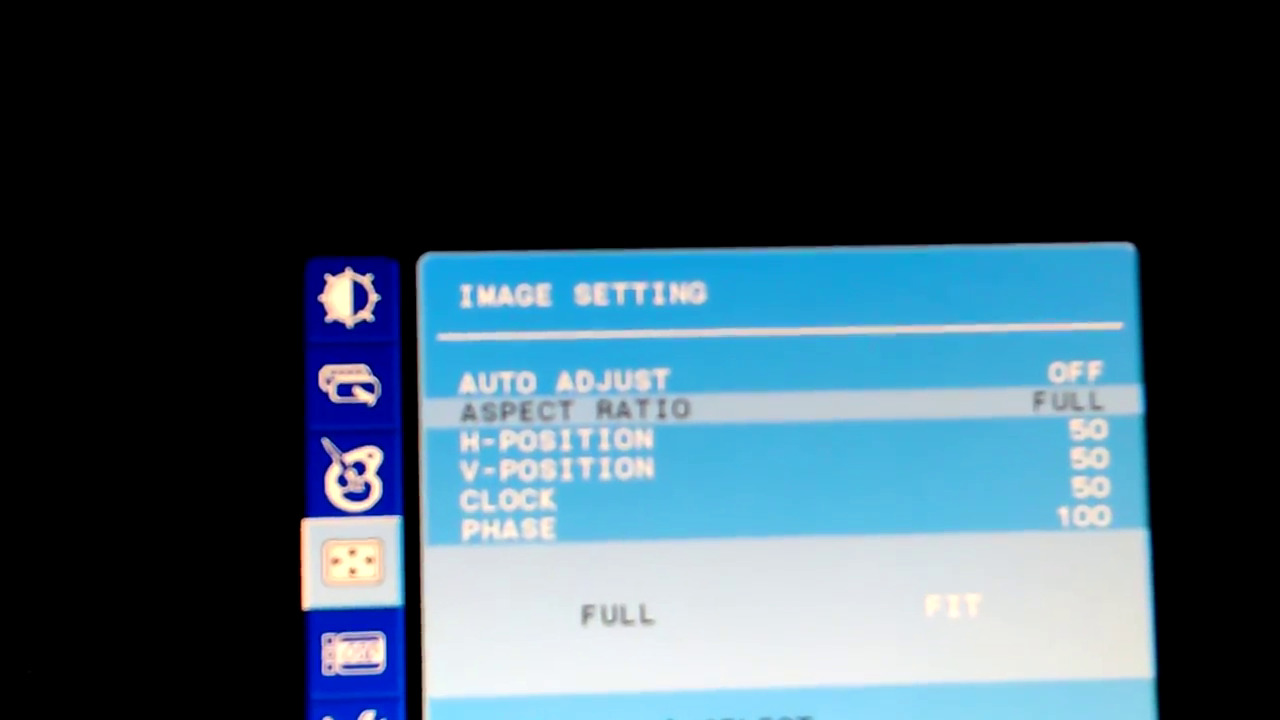
{"action": "key", "text": "Return"}
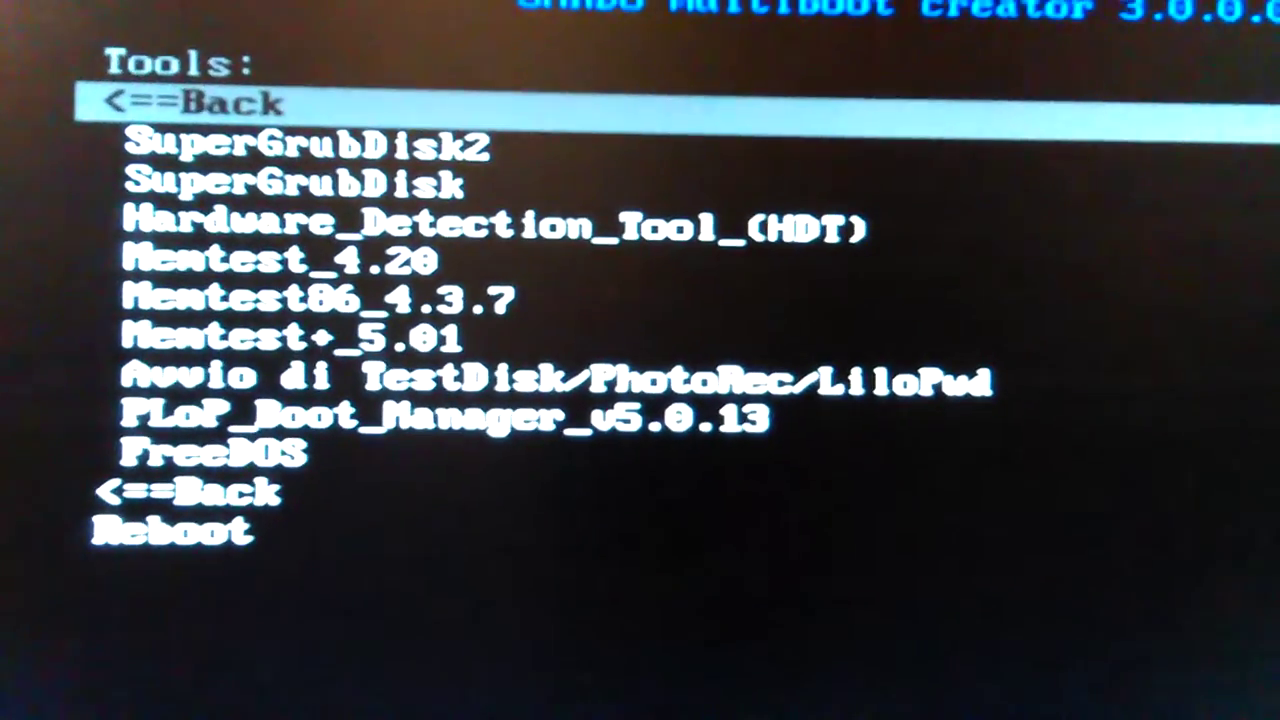
Highlight a SuperGrubDisk entry in the Tools list, passing PLoP Boot Manager and back
{"action": "key", "text": "Down"}
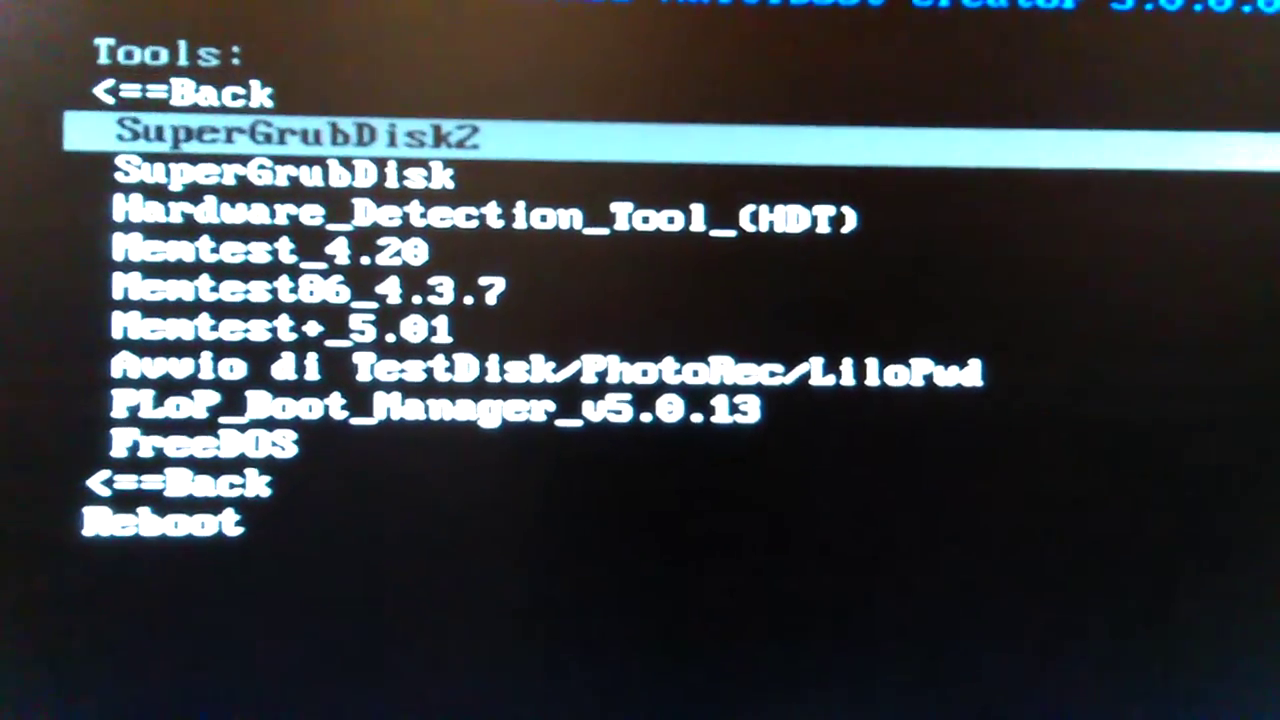
{"action": "key", "text": "Down"}
{"action": "key", "text": "Down"}
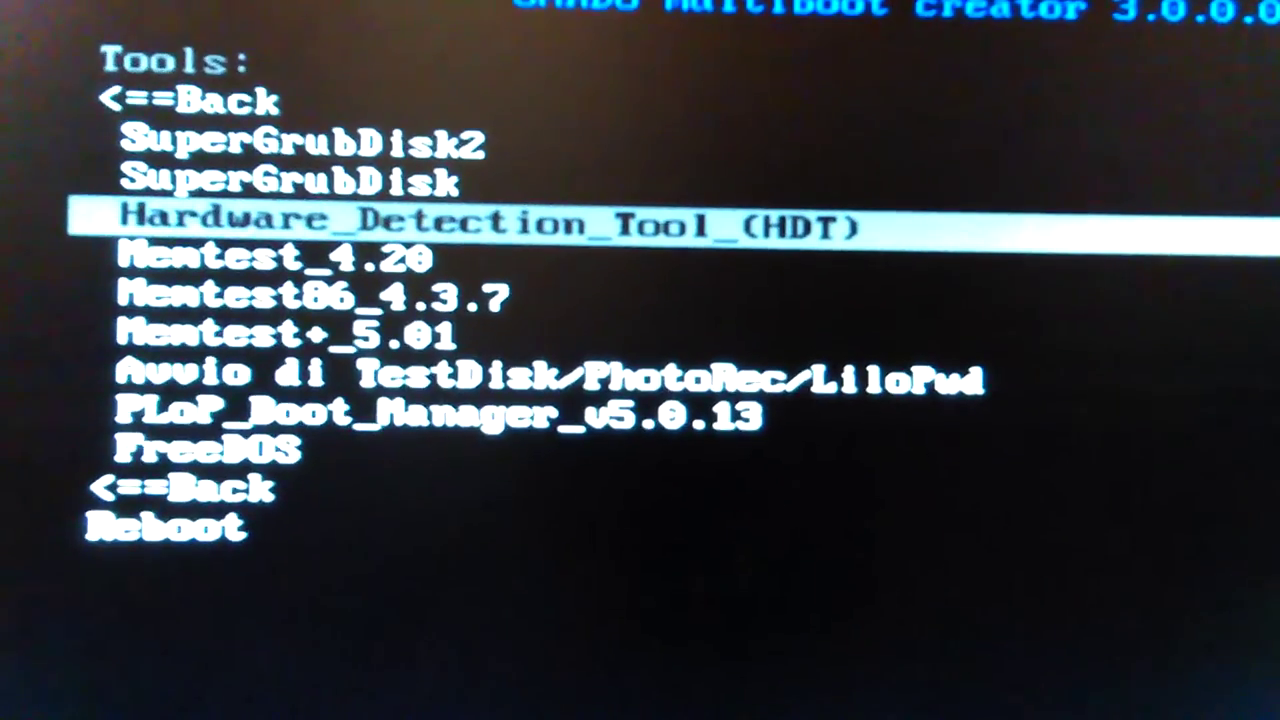
{"action": "key", "text": "Down"}
{"action": "key", "text": "Down"}
{"action": "key", "text": "Down"}
{"action": "key", "text": "Down"}
{"action": "key", "text": "Down"}
{"action": "key", "text": "Down"}
{"action": "key", "text": "Down"}
{"action": "key", "text": "Down"}
{"action": "key", "text": "Up"}
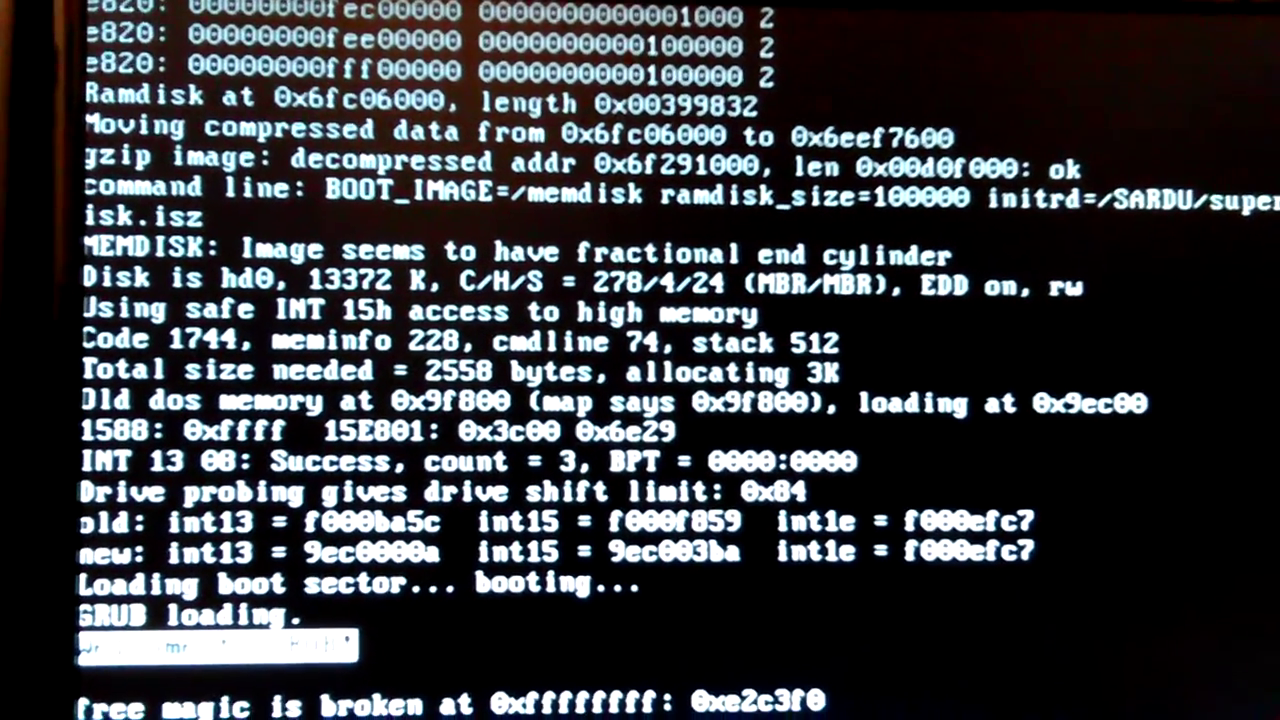
Dismiss the 'Aborted. Press any key to exit.' GRUB error repeatedly to retry booting
{"action": "key", "text": "Return"}
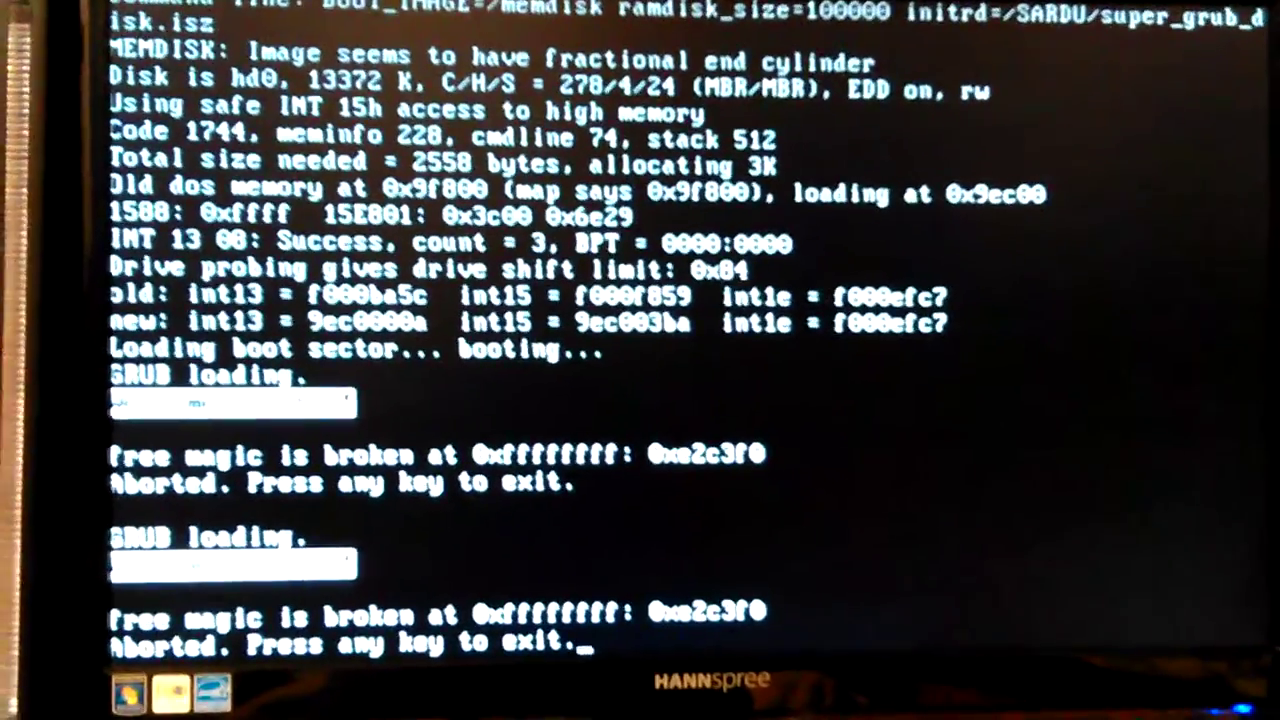
{"action": "key", "text": "Return"}
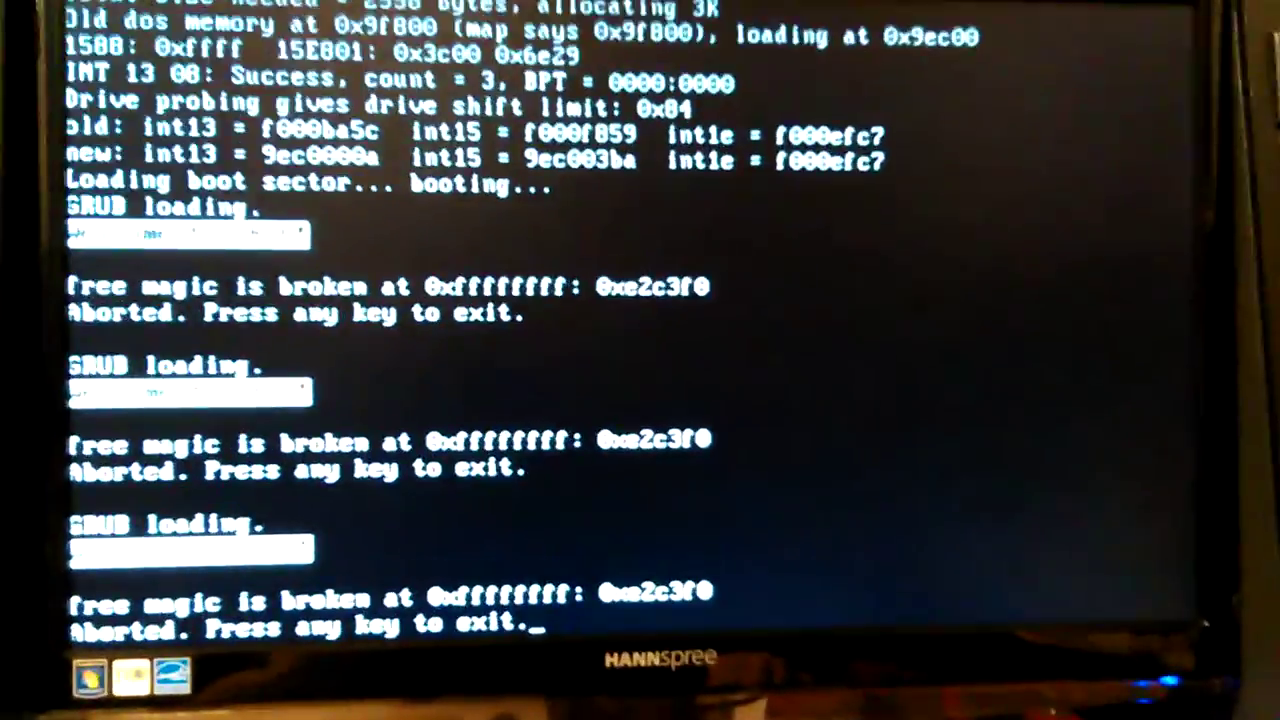
{"action": "key", "text": "Return"}
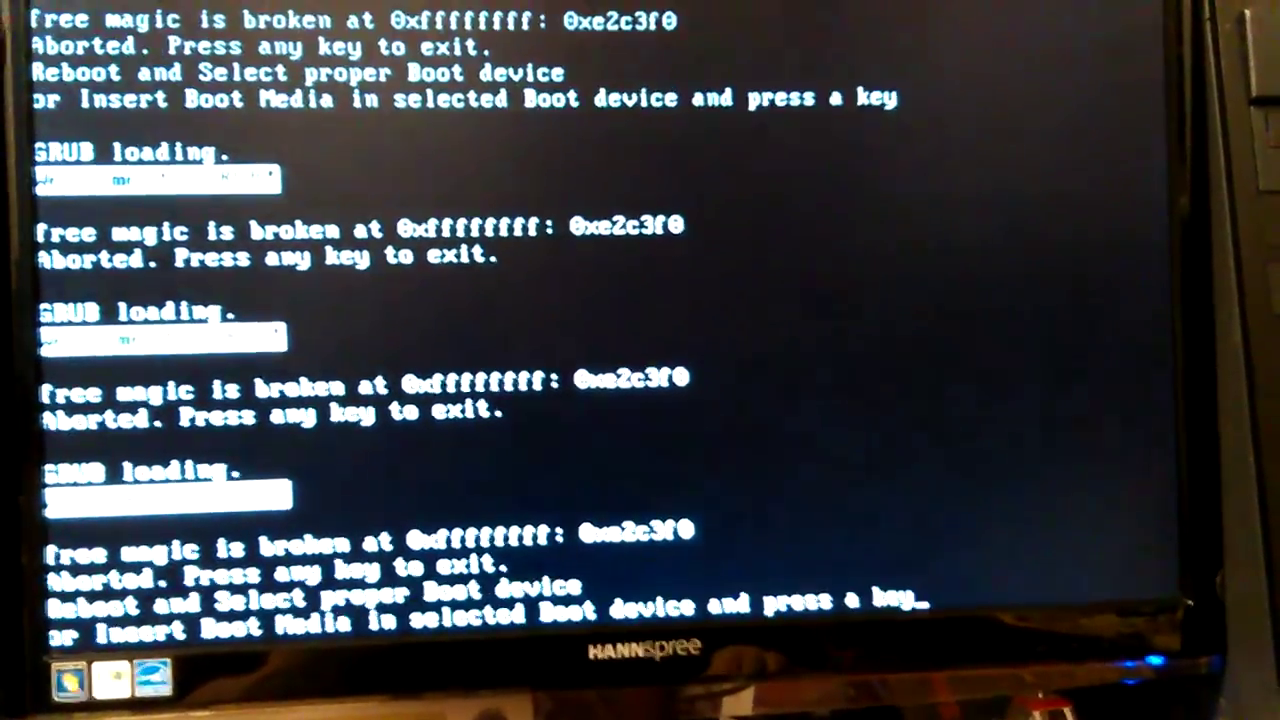
{"action": "key", "text": "Return"}
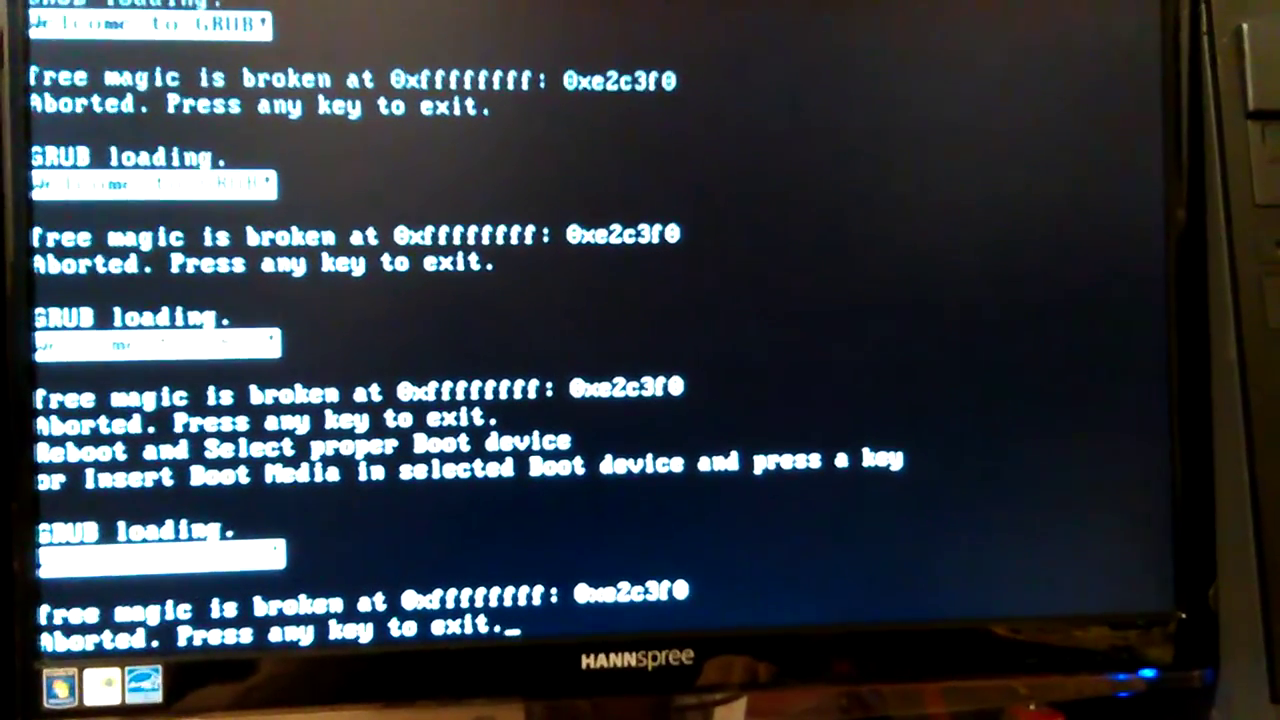
{"action": "key", "text": "Return"}
{"action": "key", "text": "Return"}
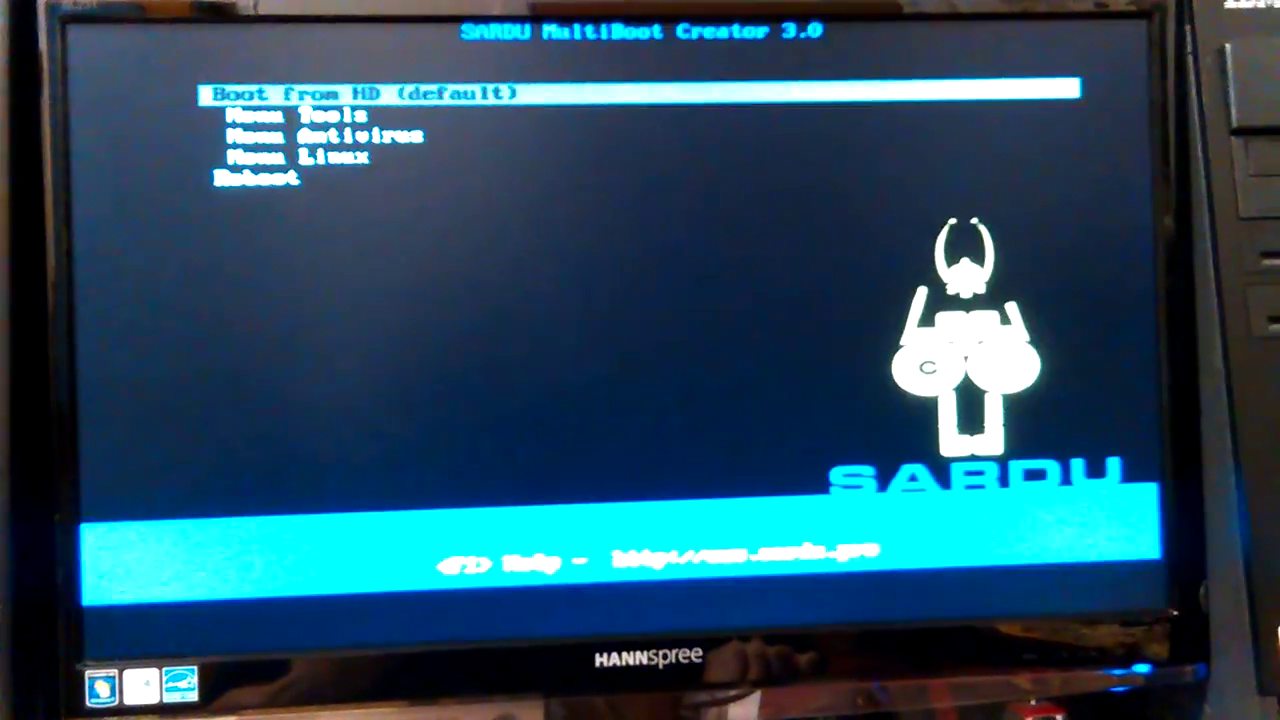
Highlight PLoP_Boot_Manager_v5.0.13 in the Tools menu, moving past the TestDisk entry
{"action": "key", "text": "Down"}
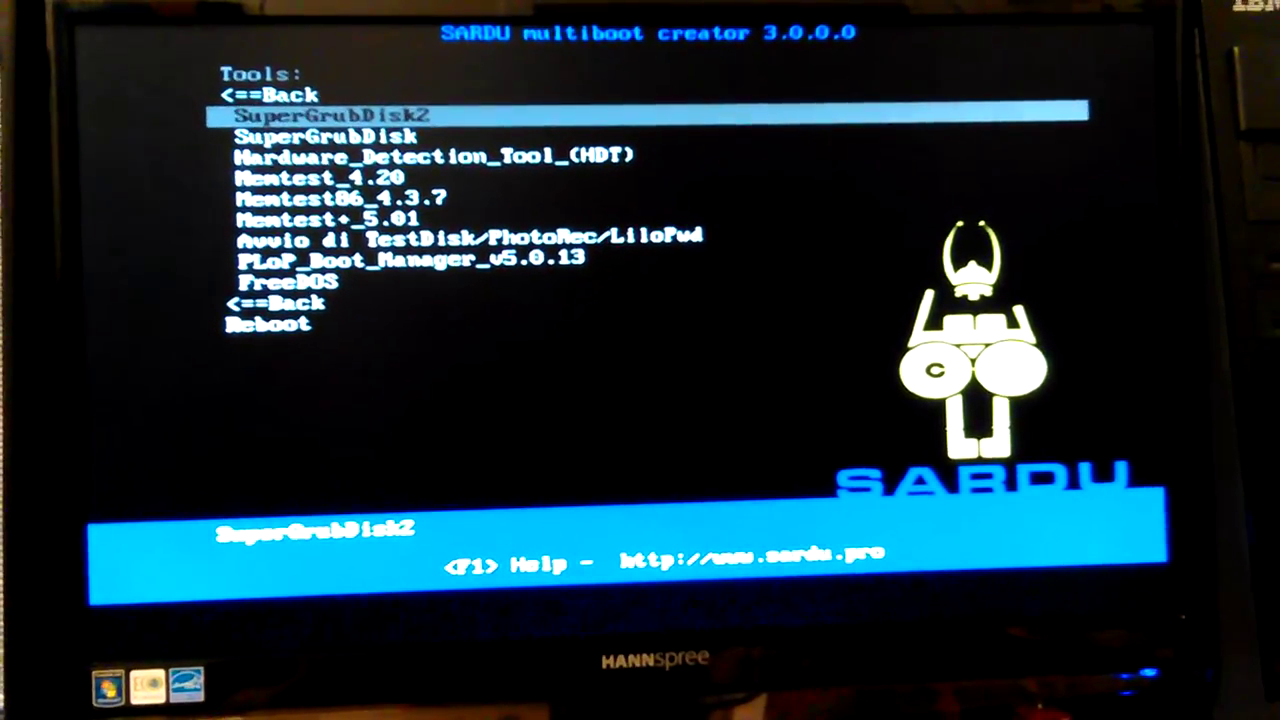
{"action": "key", "text": "Down"}
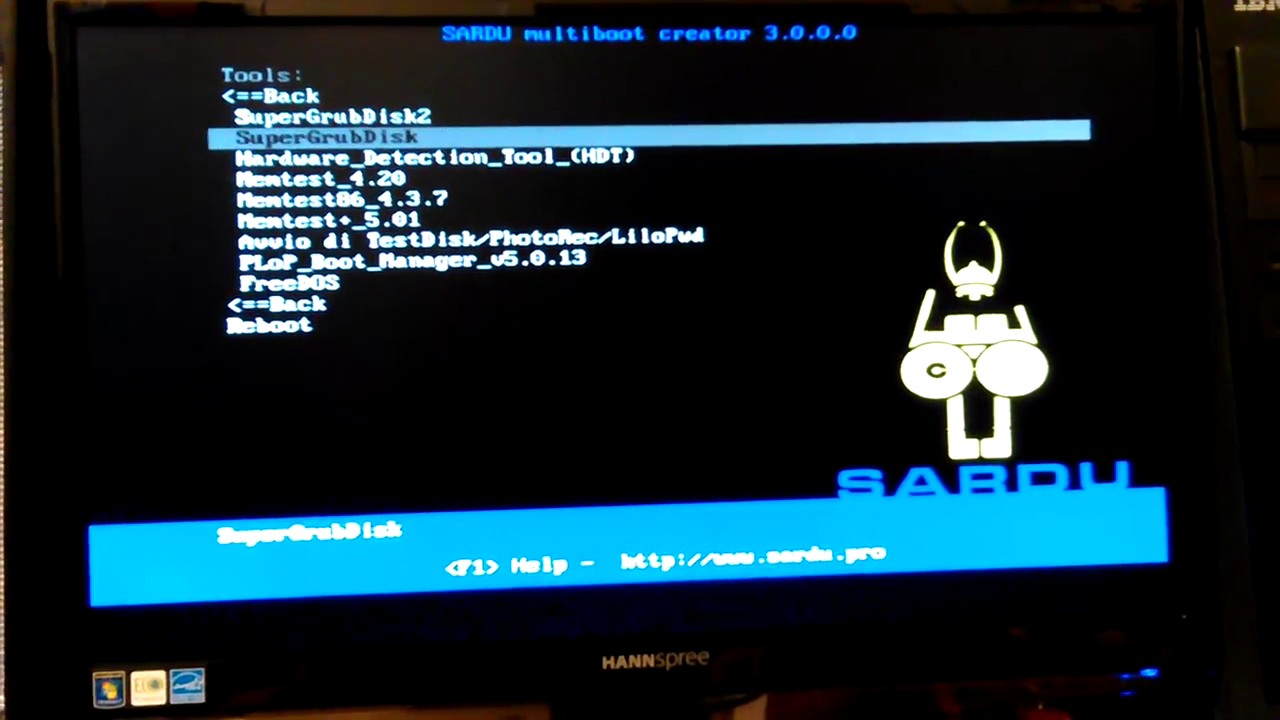
{"action": "key", "text": "Down"}
{"action": "key", "text": "Down"}
{"action": "key", "text": "Down"}
{"action": "key", "text": "Down"}
{"action": "key", "text": "Down"}
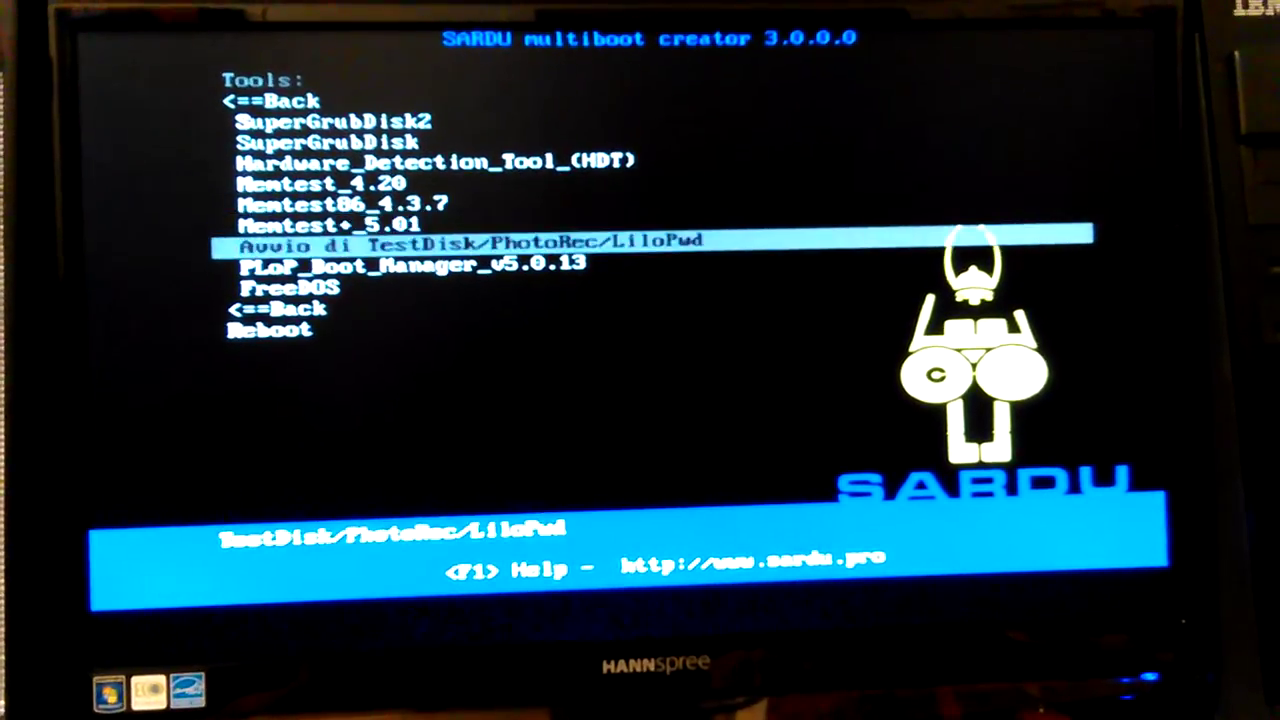
{"action": "key", "text": "Down"}
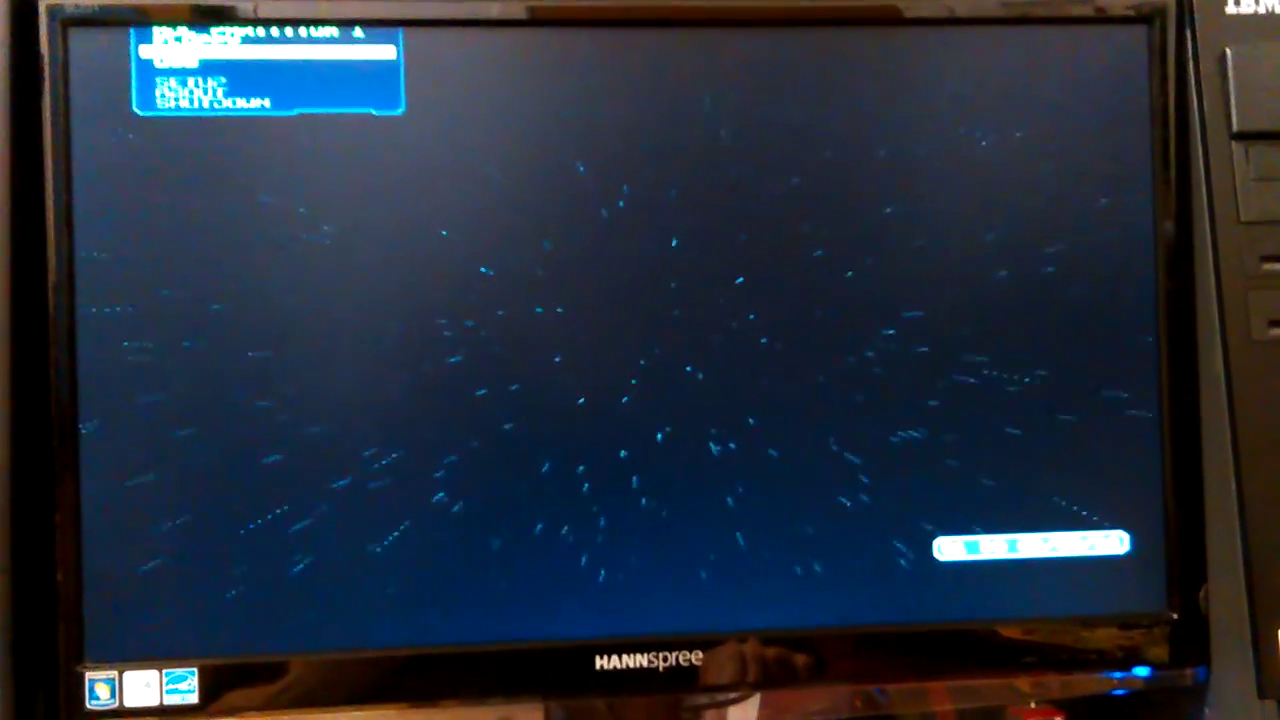
Show PLoP's overview of which ports have connected devices
{"action": "key", "text": "Return"}
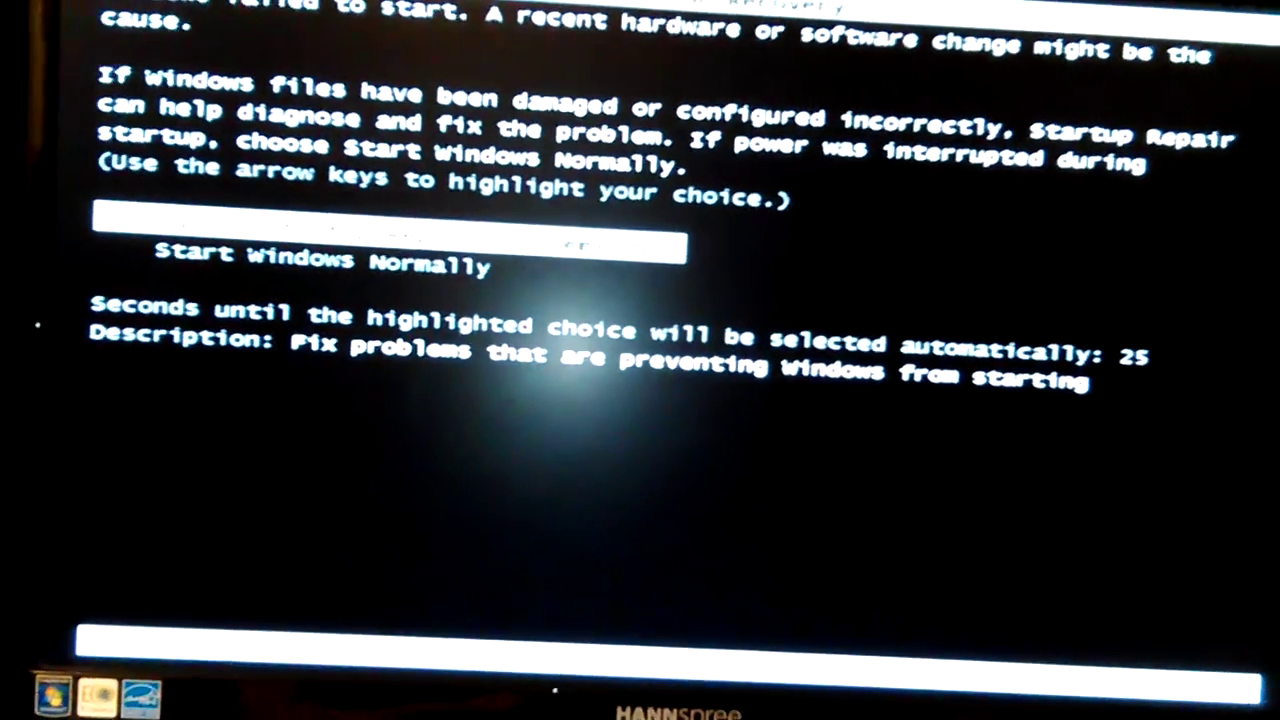
Select Start Windows Normally in Windows Error Recovery
{"action": "key", "text": "Down"}
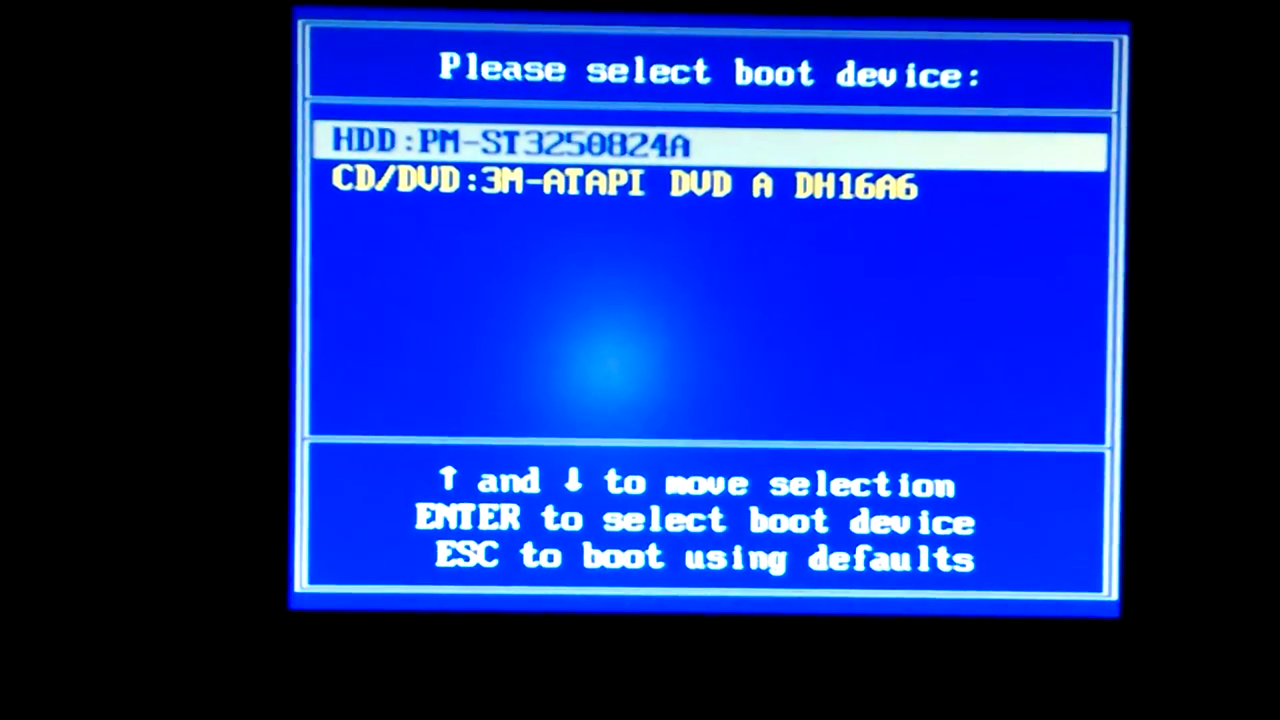
Check the DVD drive boot entry, then return the selection to the hard disk
{"action": "key", "text": "Down"}
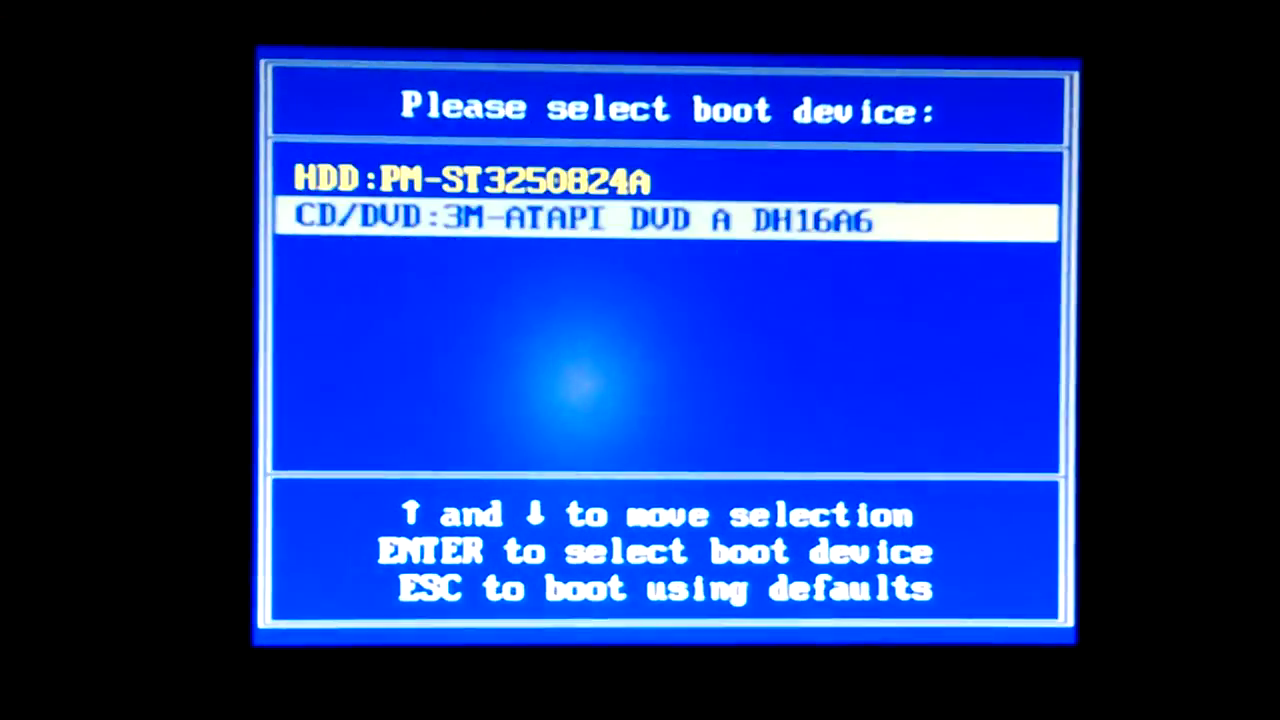
{"action": "key", "text": "Up"}
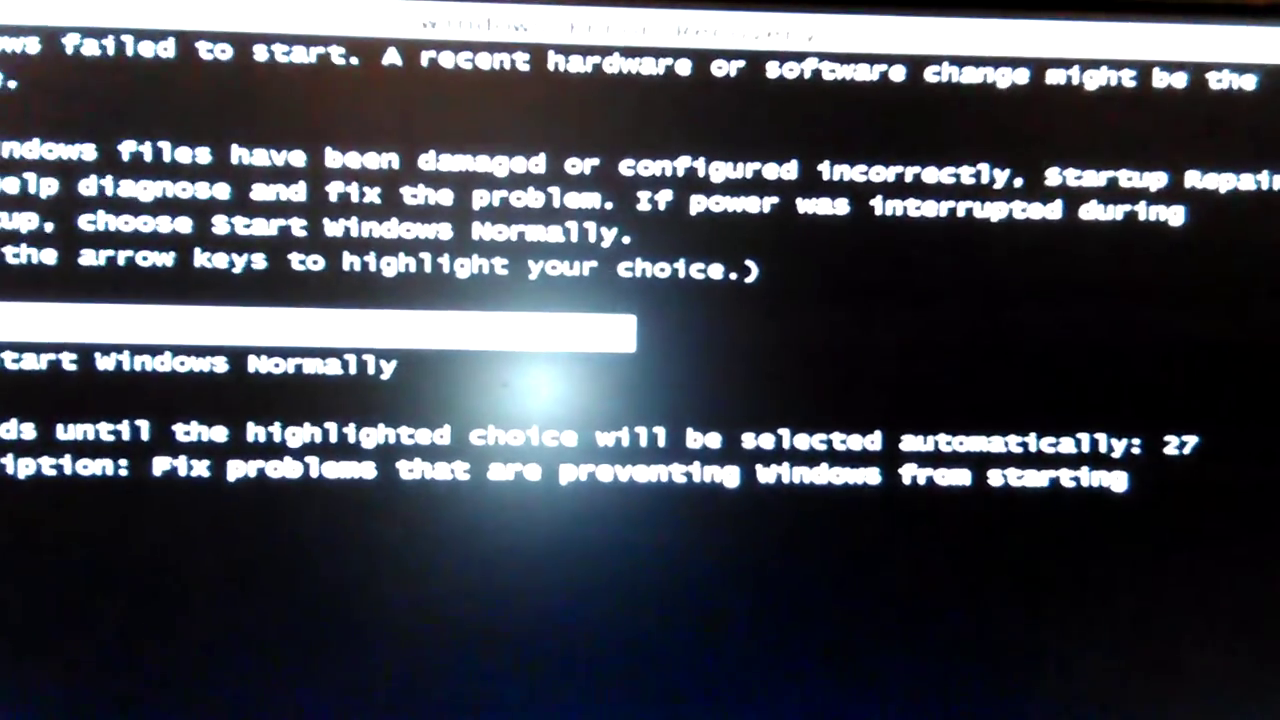
Move the selection from Launch Startup Repair to Start Windows Normally
{"action": "key", "text": "Down"}
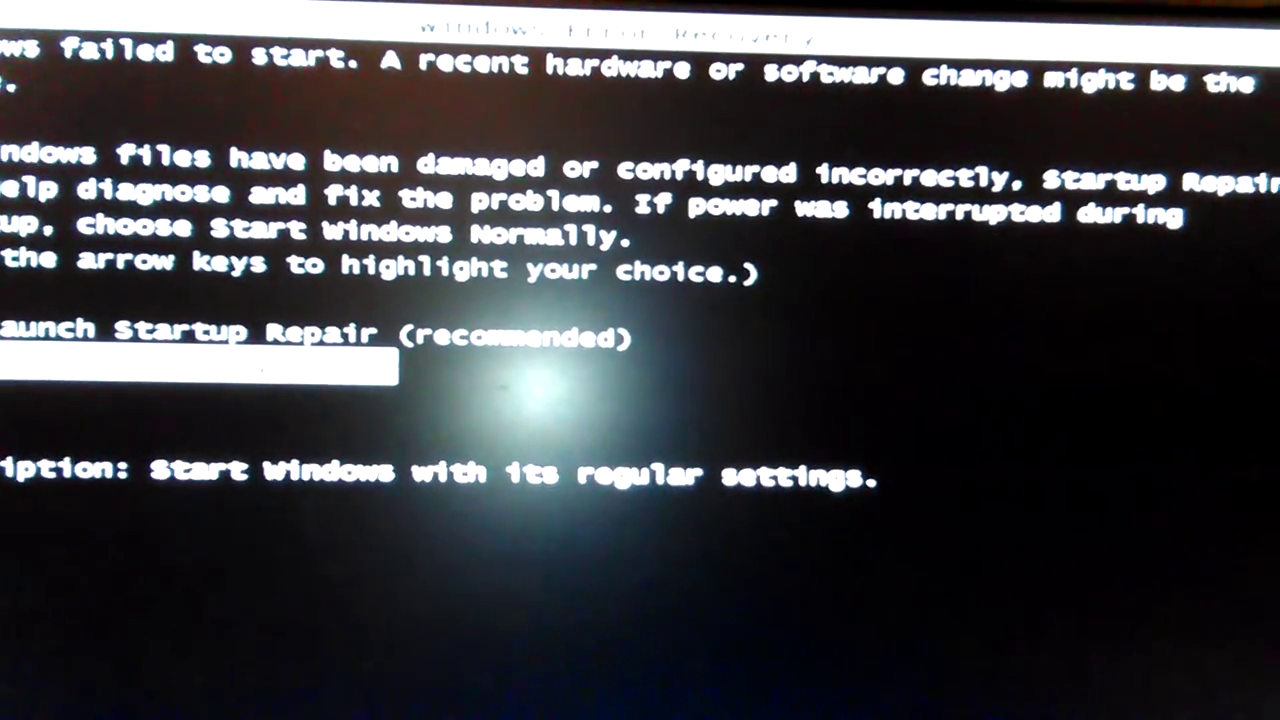